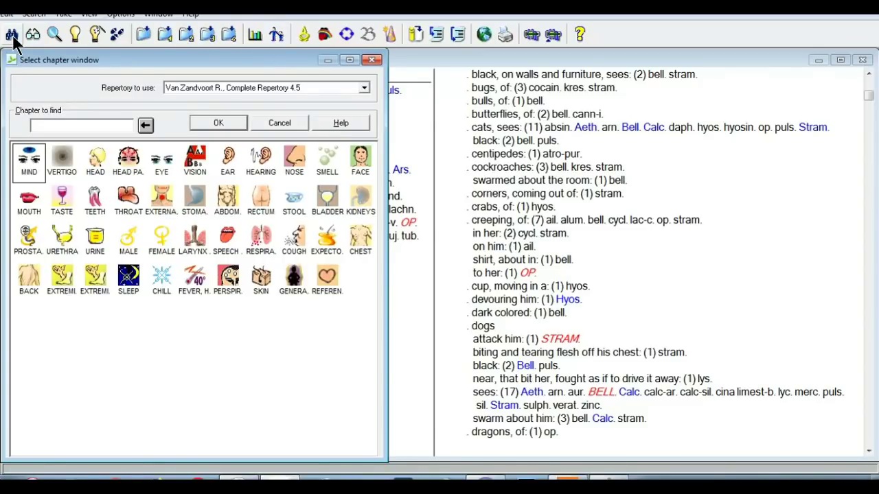
- Open the MIND chapter of the Complete Repertory 4.5 and go to the rubric "DELUSIONS, imaginations"
double_click(28, 165)
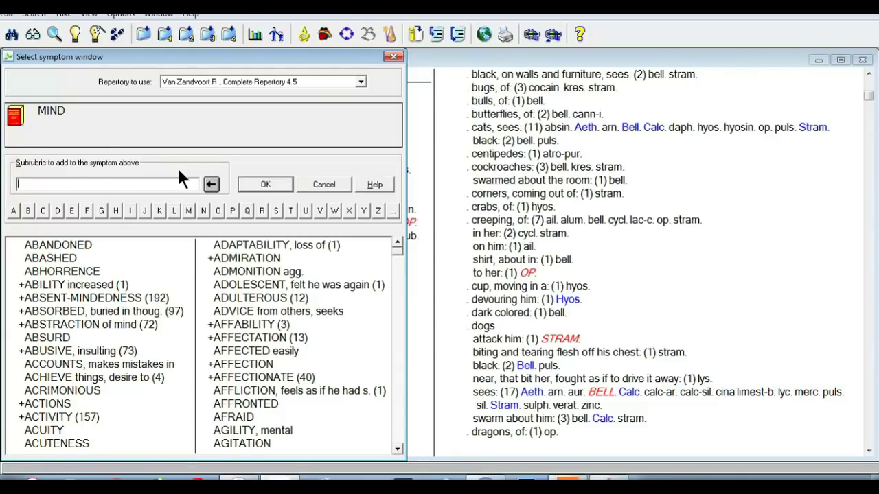
type("DEL")
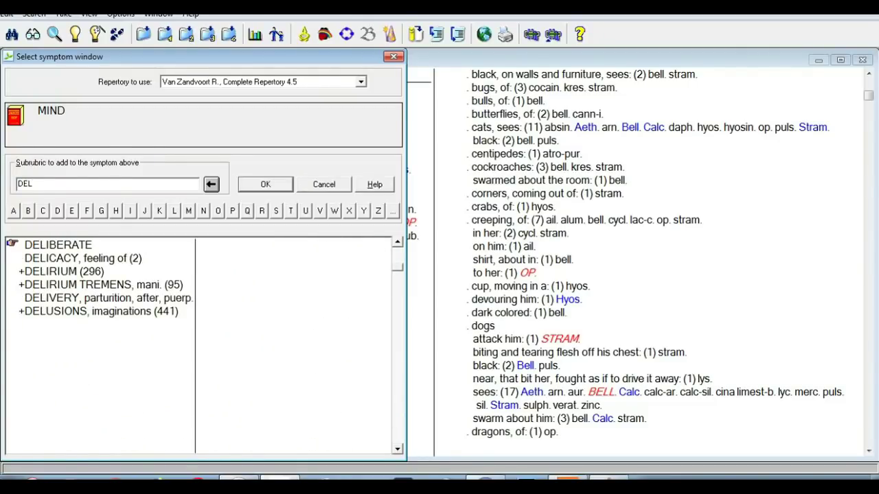
key("Down")
key("Down")
key("Down")
key("Down")
key("Down")
key("Return")
- Open the subrubric "alone - world, in the" under the delusions rubric and take it into Clipboard 1
type("alo")
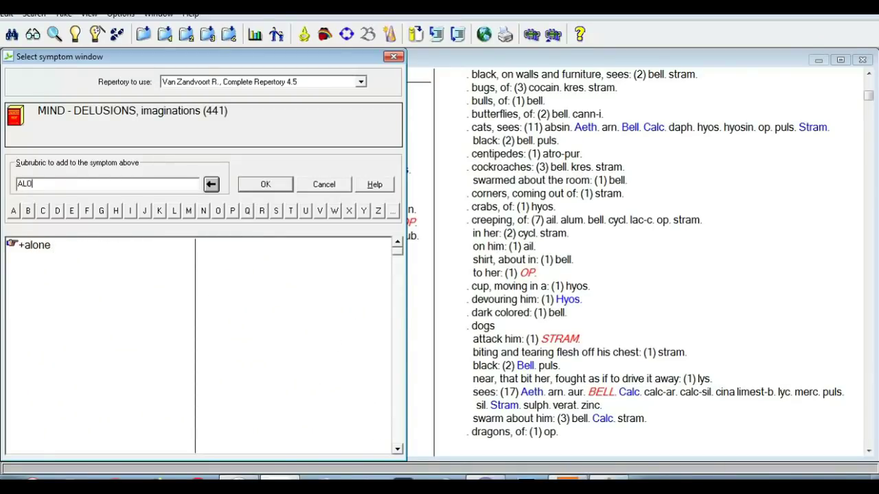
key("Return")
key("Down")
key("Down")
key("Down")
key("Down")
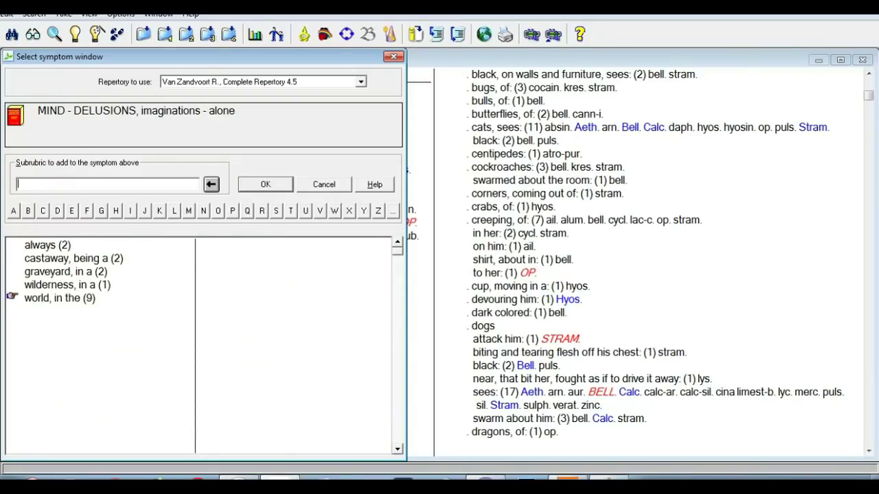
key("Return")
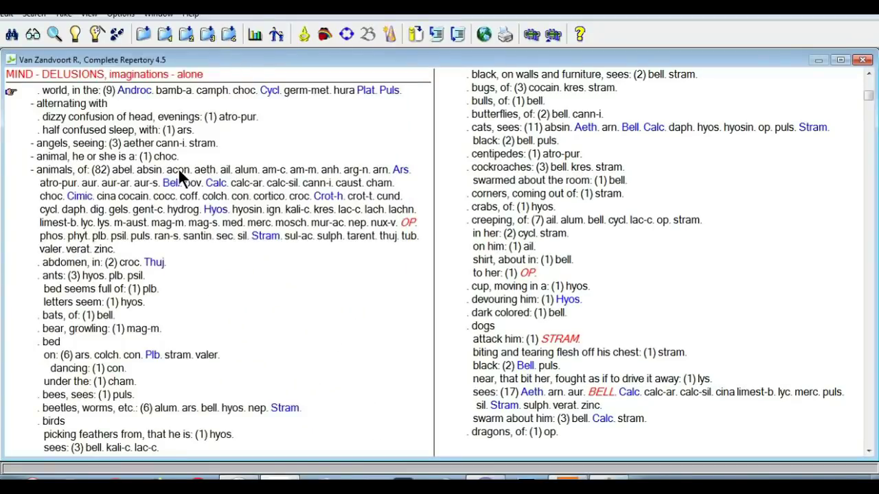
right_click(82, 89)
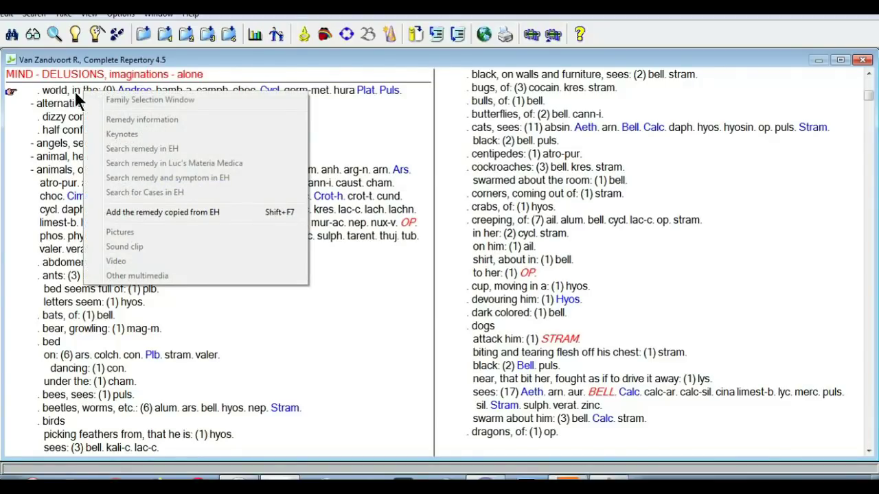
key("Escape")
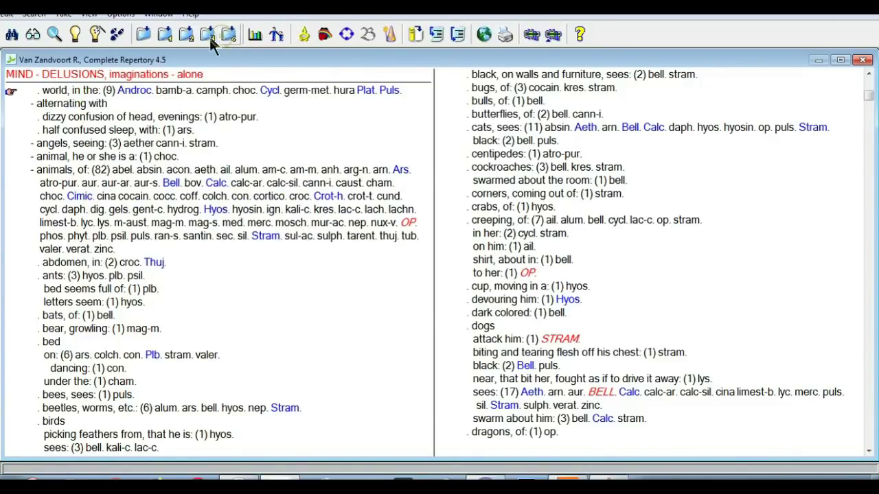
- Return the symptom search to the MIND chapter level and select the rubric "WEEPING, tearful mood - tendency"
left_click(33, 36)
key("BackSpace")
key("BackSpace")
key("BackSpace")
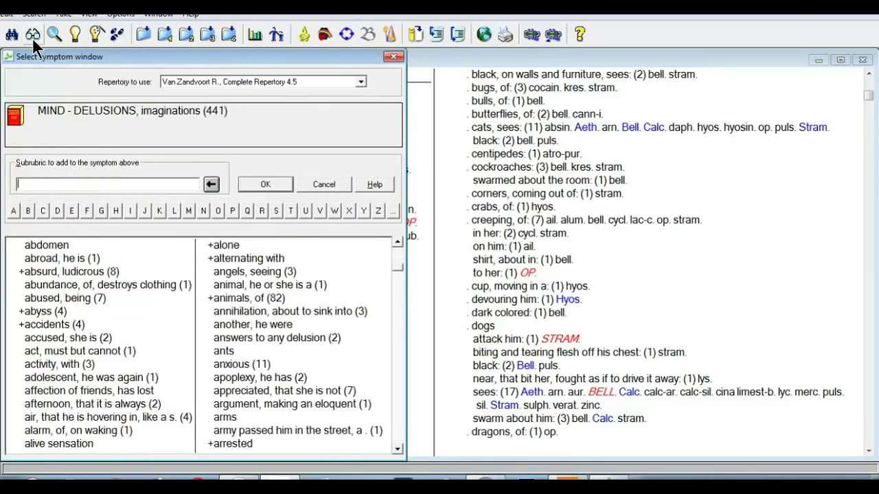
type("WEE")
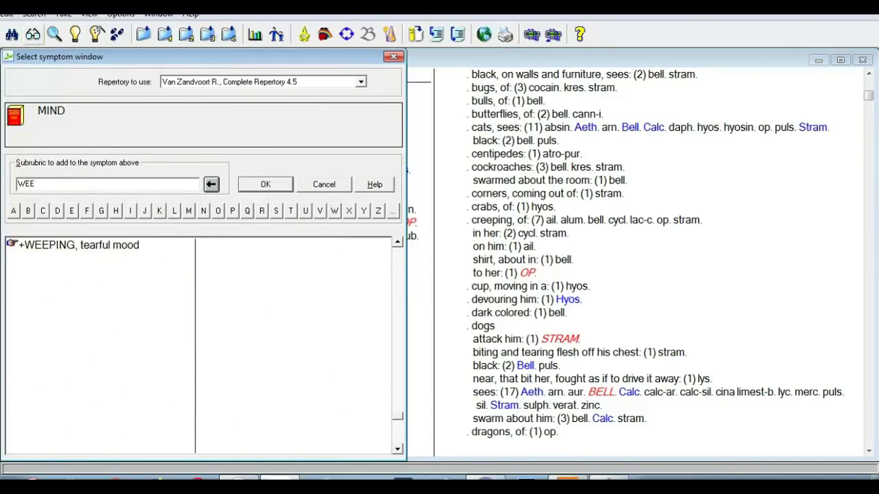
key("Return")
key("Down")
key("Down")
key("Down")
key("Return")
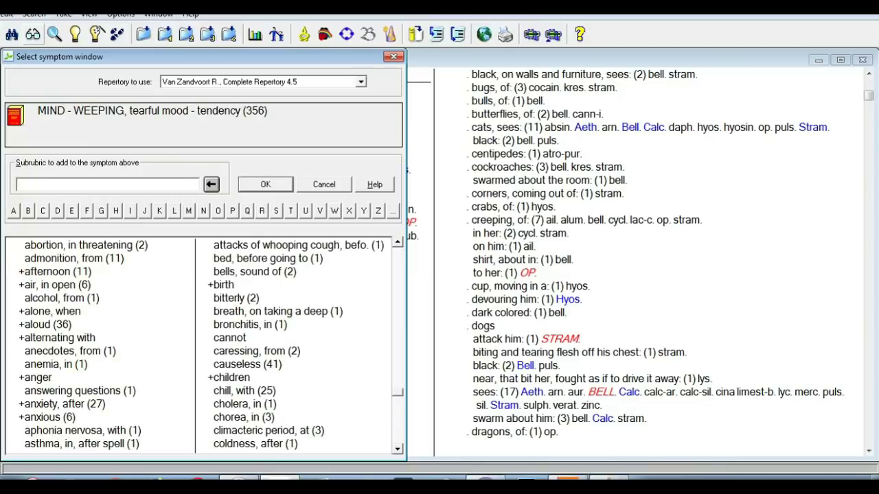
- Take the weeping subrubric "telling of her illness, when" into Clipboard 1 and display the remedy analysis
type("tell")
key("Return")
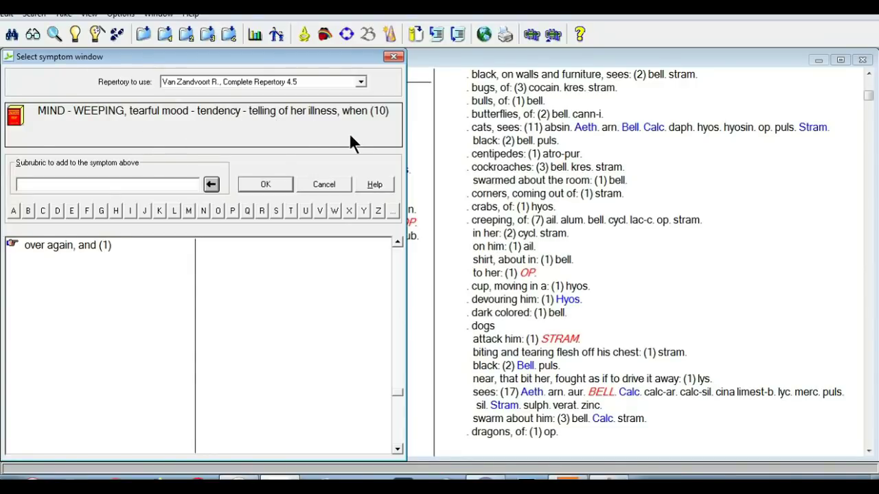
left_click(249, 182)
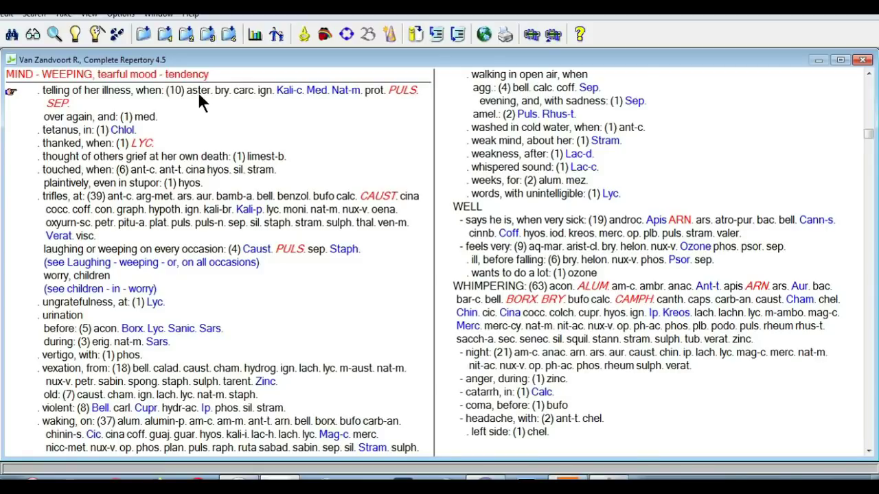
left_click(253, 36)
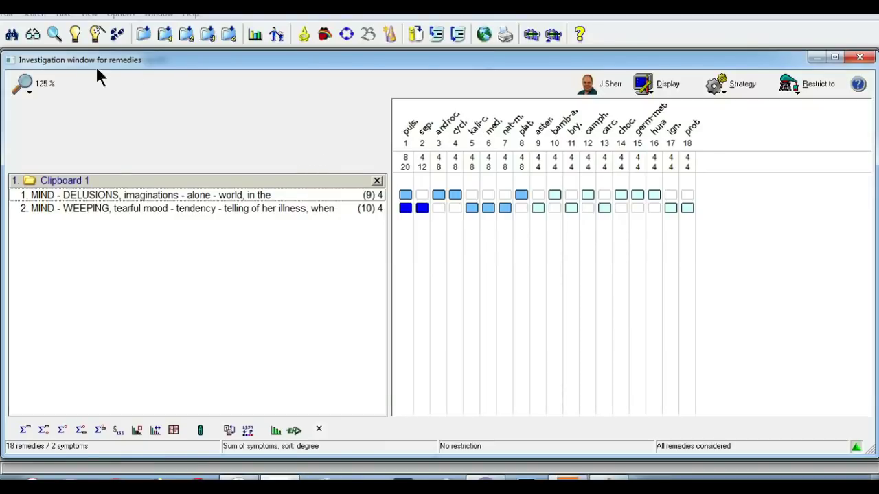
- Open the FEMALE chapter and go to the rubric "TUMORS"
left_click(33, 32)
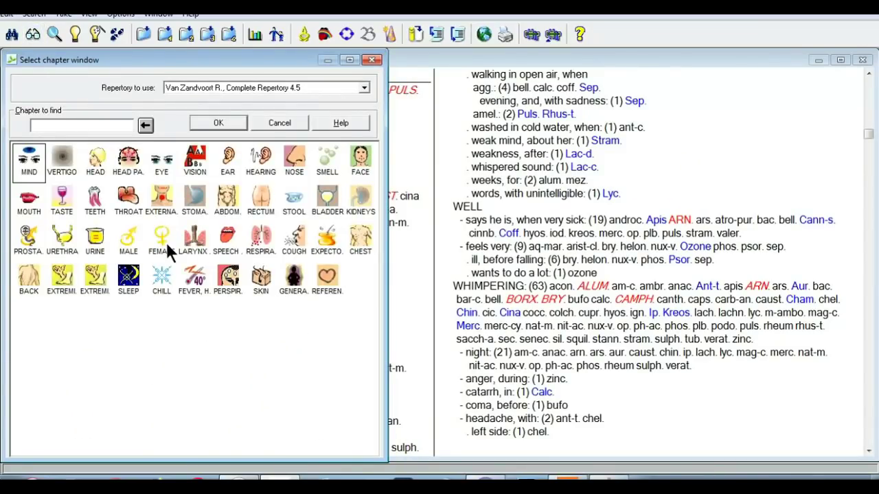
left_click(166, 242)
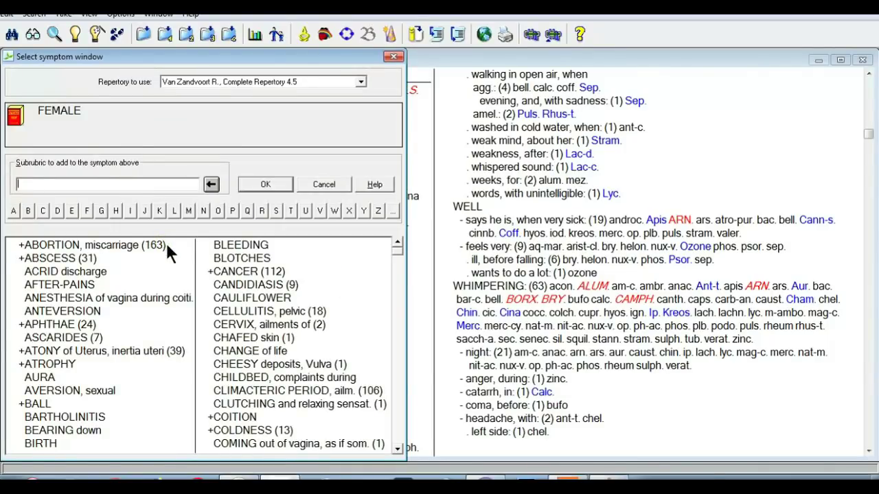
type("tum")
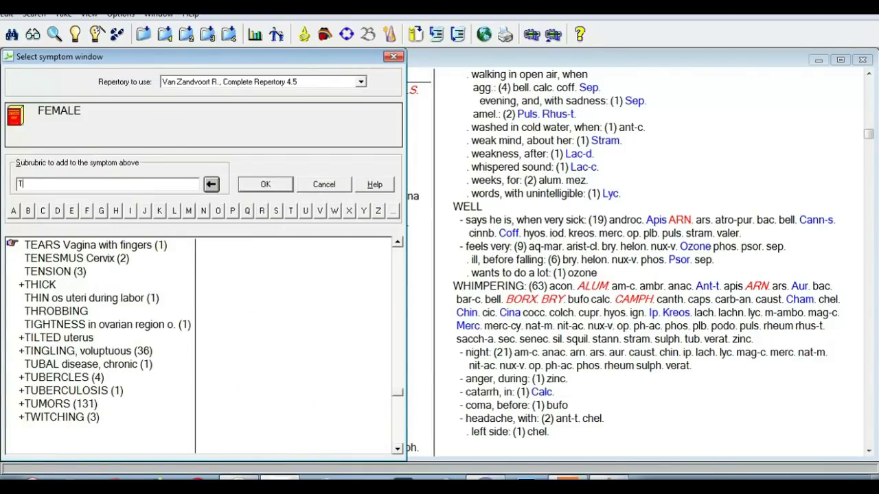
key("Return")
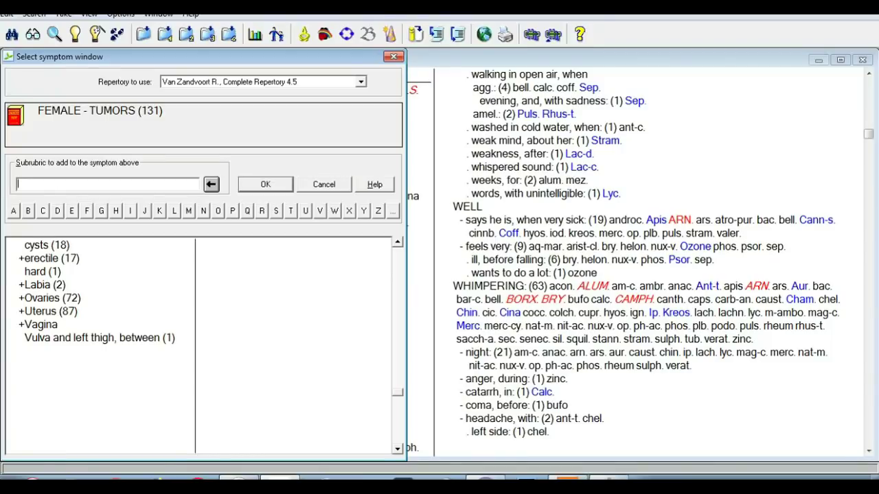
- Take the tumors subrubric "Uterus - fibroid, myoma" into Clipboard 1 and display the updated remedy analysis
type("U")
key("Return")
type("f")
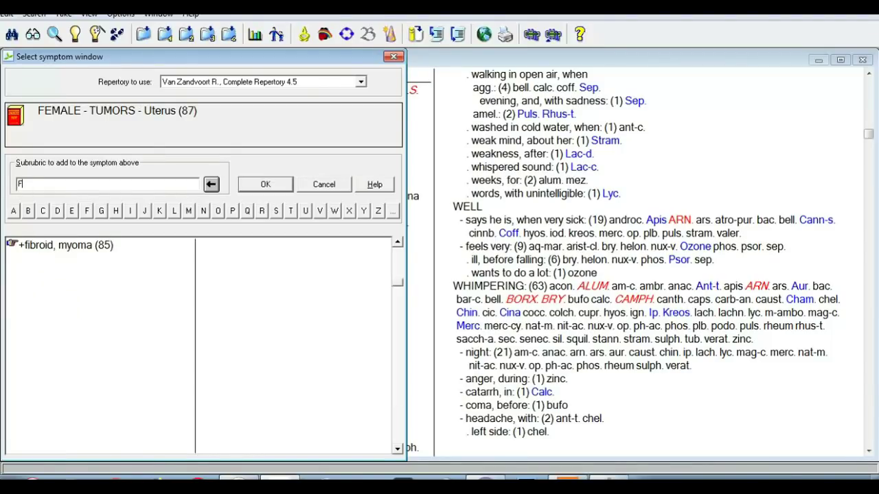
key("Return")
key("Return")
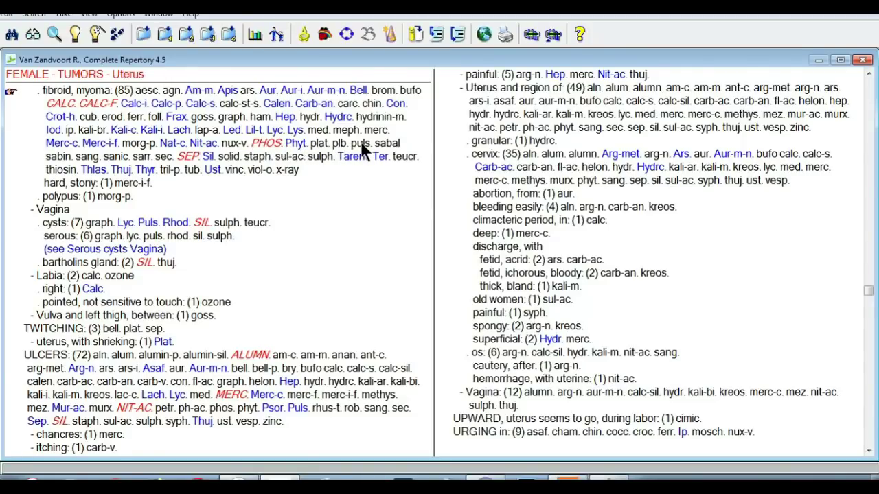
left_click(254, 36)
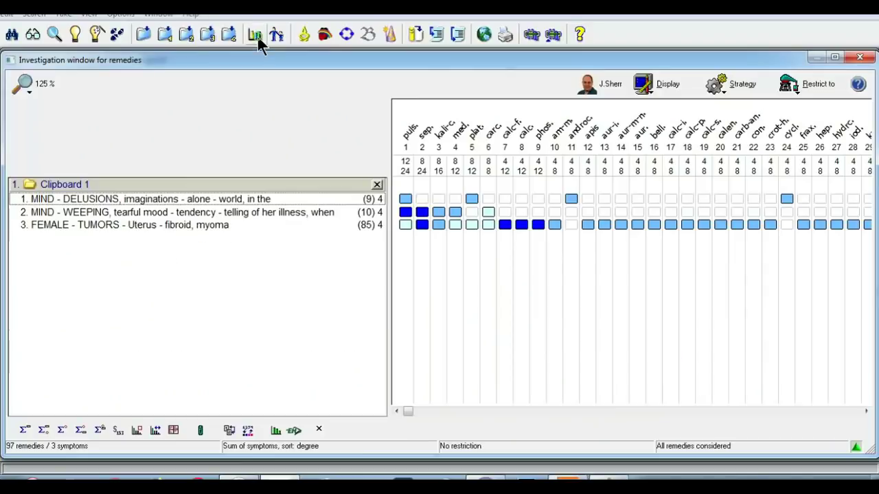
- Highlight the fibroid, delusions and weeping rubrics one by one in the remedy analysis, and finish by selecting all three together
left_click(233, 223)
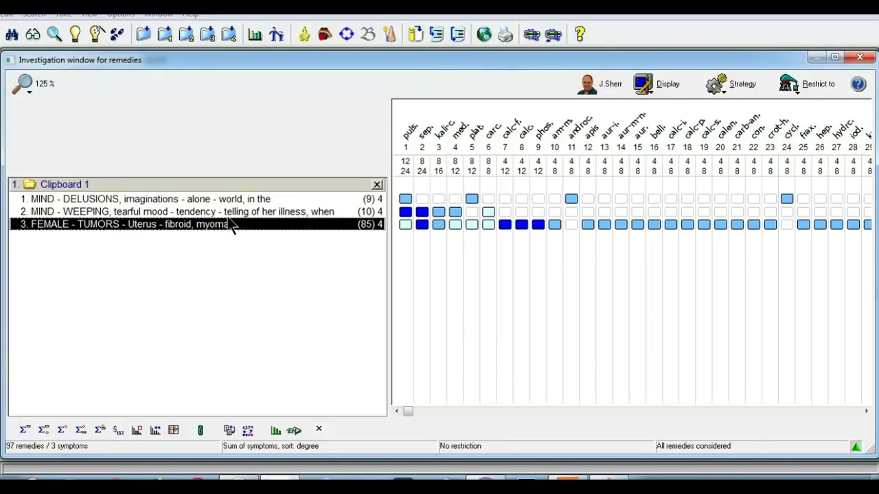
left_click(215, 202)
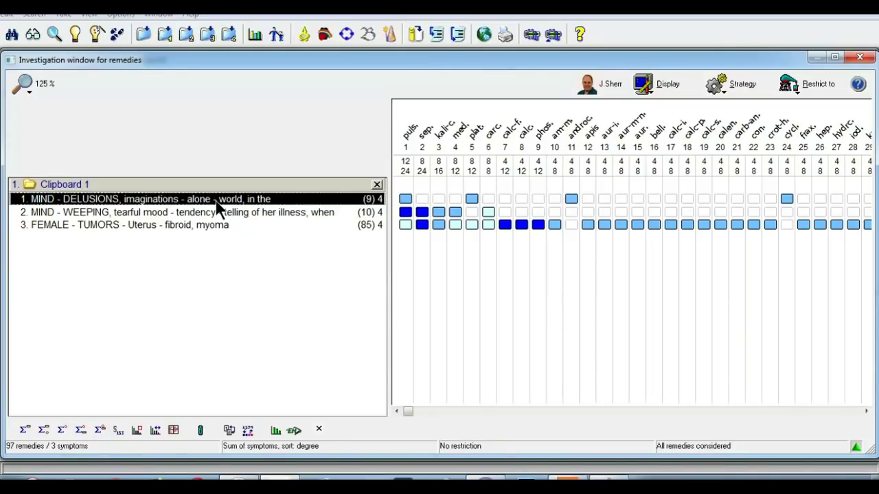
left_click(218, 211)
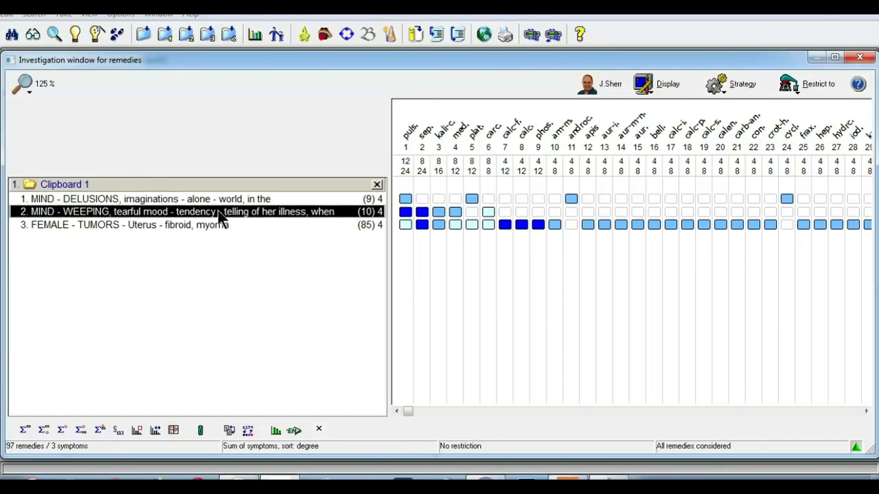
left_click_drag(207, 263, 150, 170)
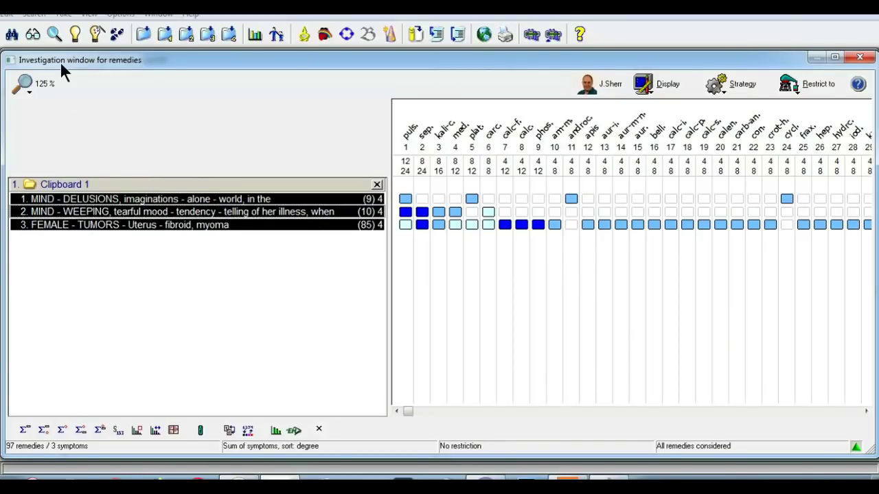
- Switch to Complete Dynamics and display the repertory book at the MIND rubric "ALTERNATING states"
left_click(15, 38)
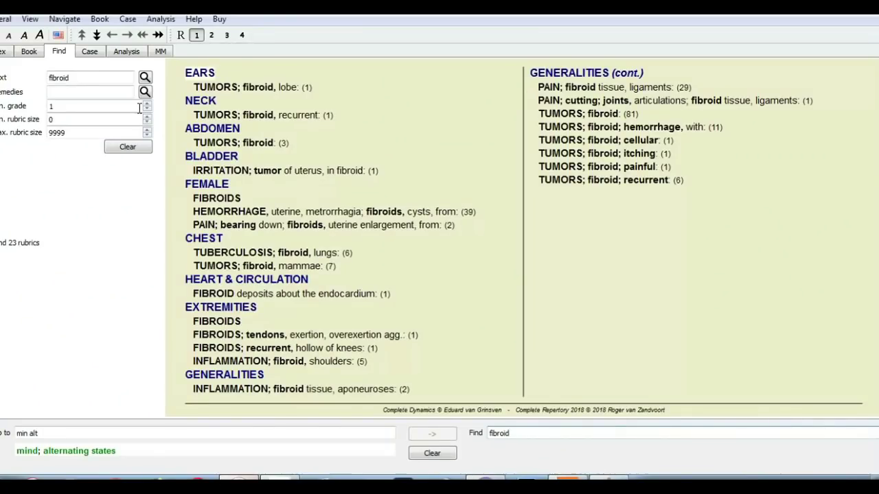
left_click(28, 52)
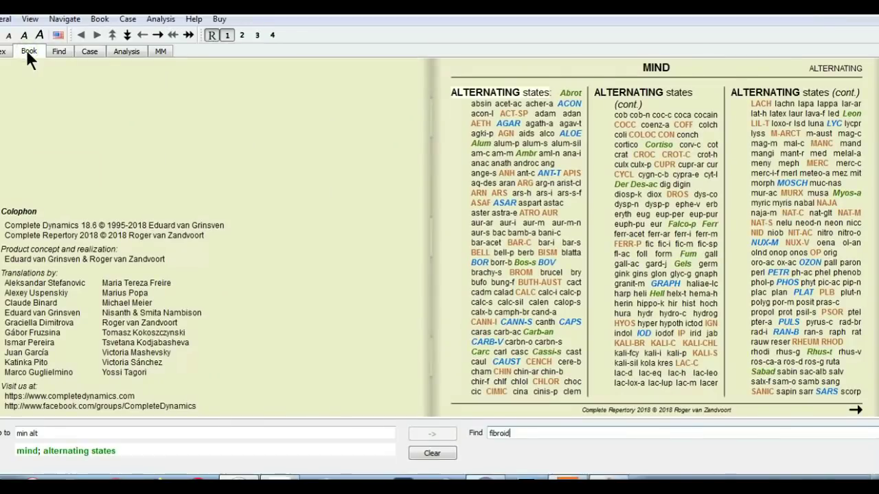